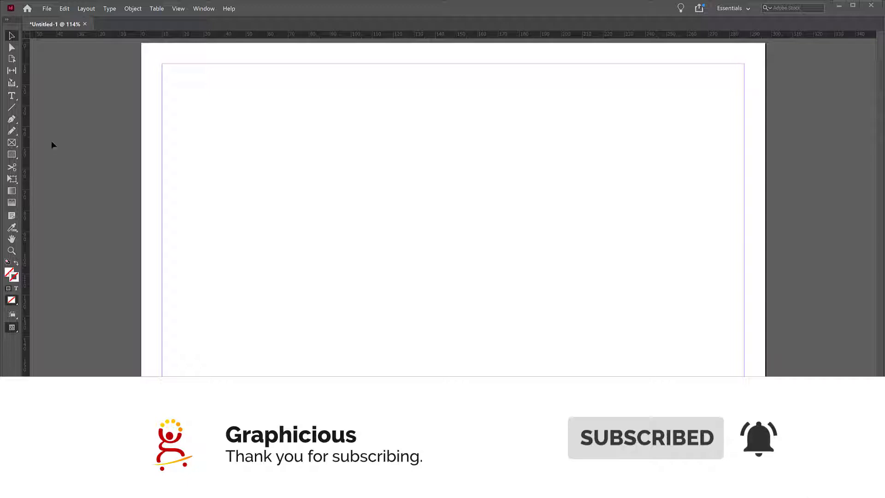
Step: Create a text frame about 141 mm high filled with placeholder text and narrow it to about 110 mm wide
key(t)
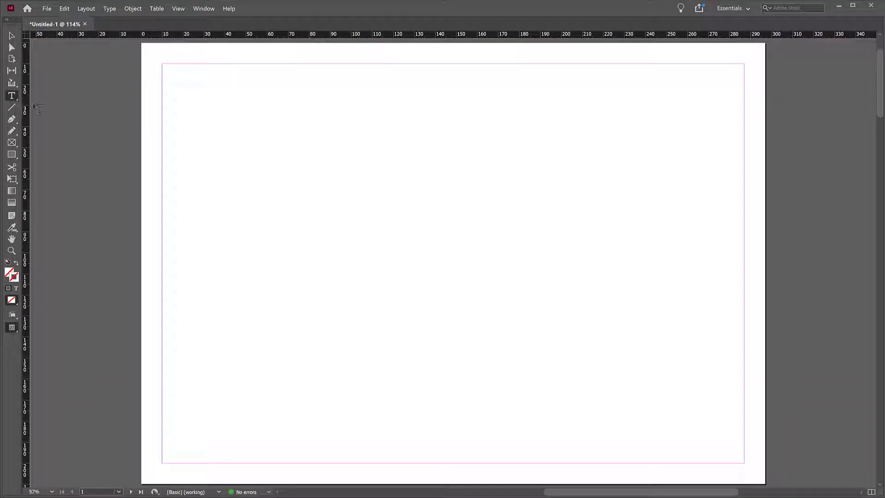
drag(248, 97, 591, 395)
click(115, 10)
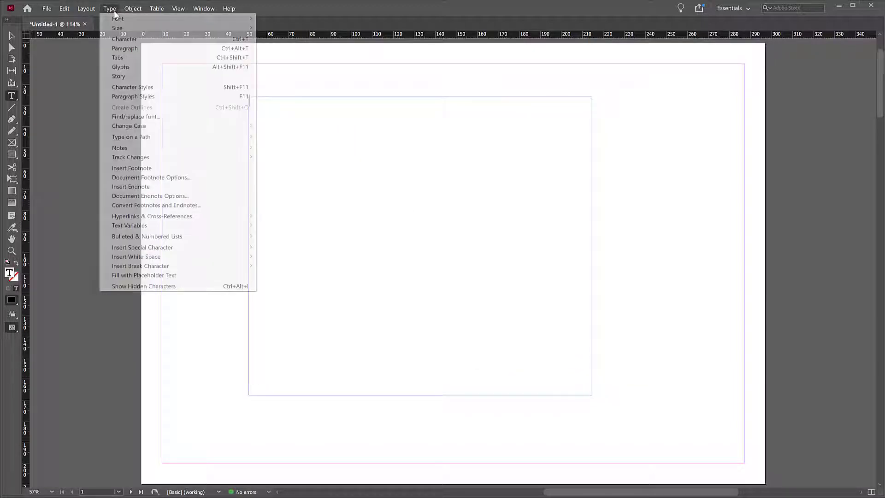
click(144, 275)
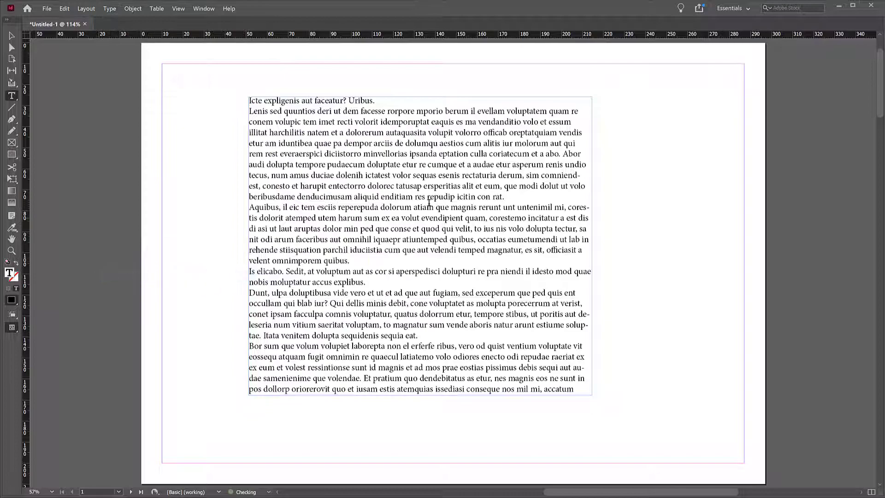
click(14, 36)
drag(592, 246, 481, 246)
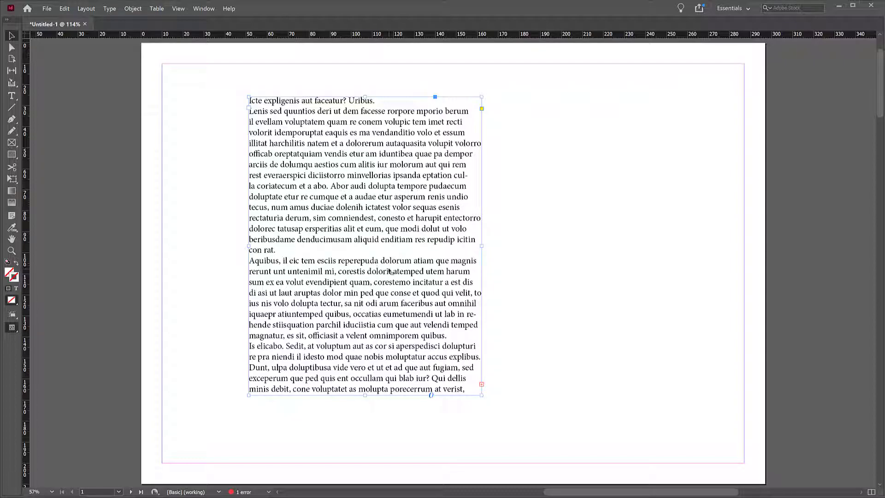
Step: Turn off hyphenation for the text frame and widen the frame to about 127 mm
click(205, 10)
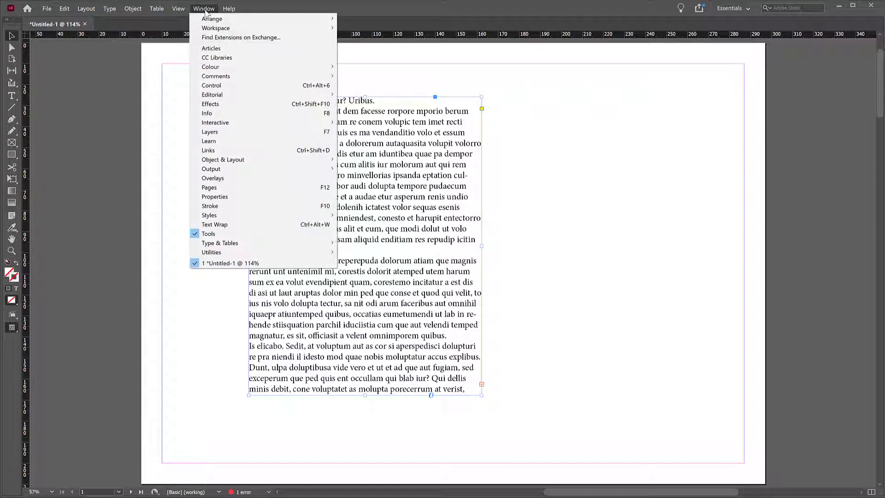
mouse_move(258, 247)
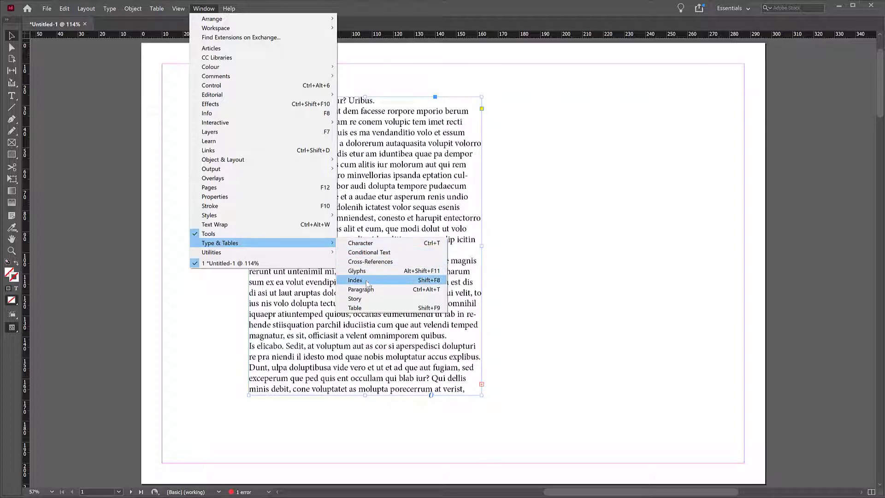
click(364, 290)
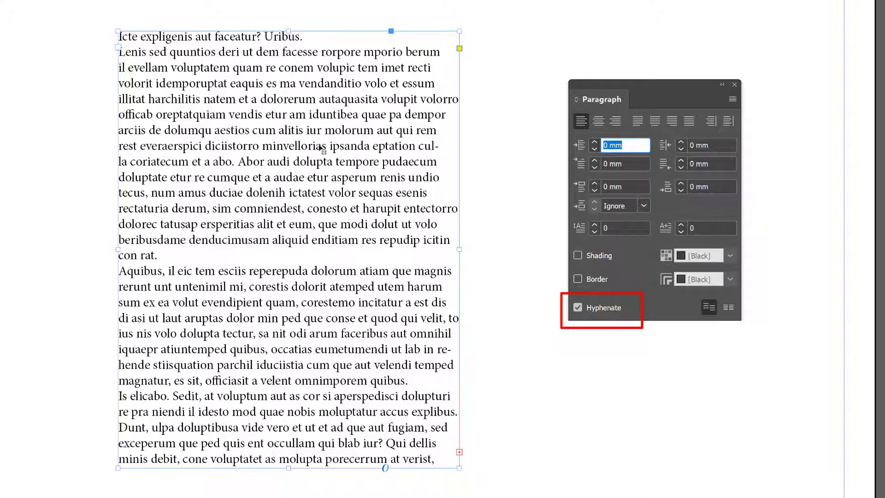
click(577, 308)
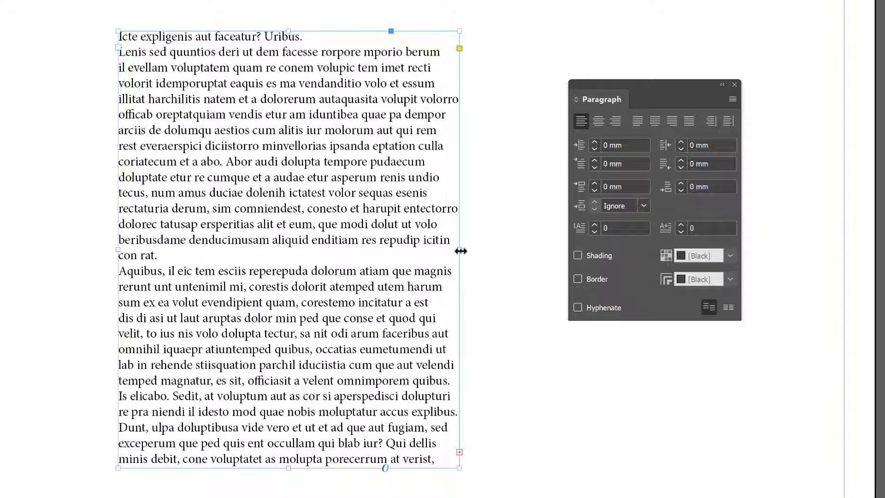
drag(460, 249, 512, 248)
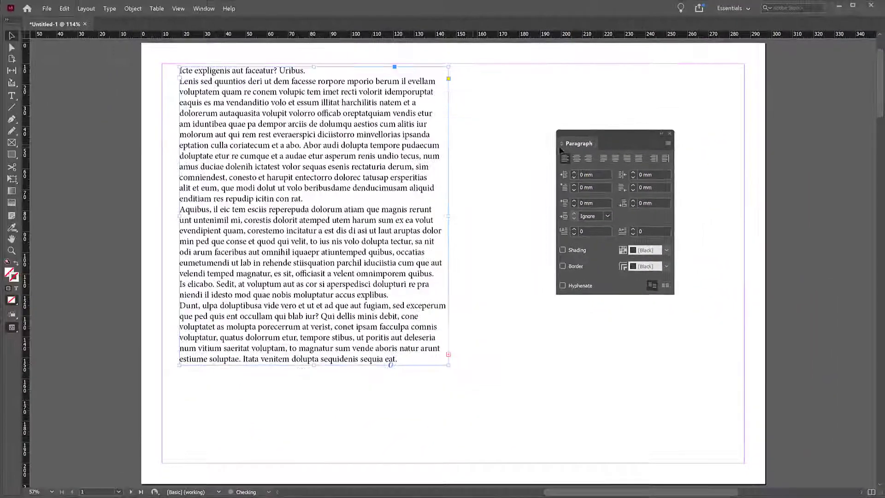
drag(585, 145, 738, 83)
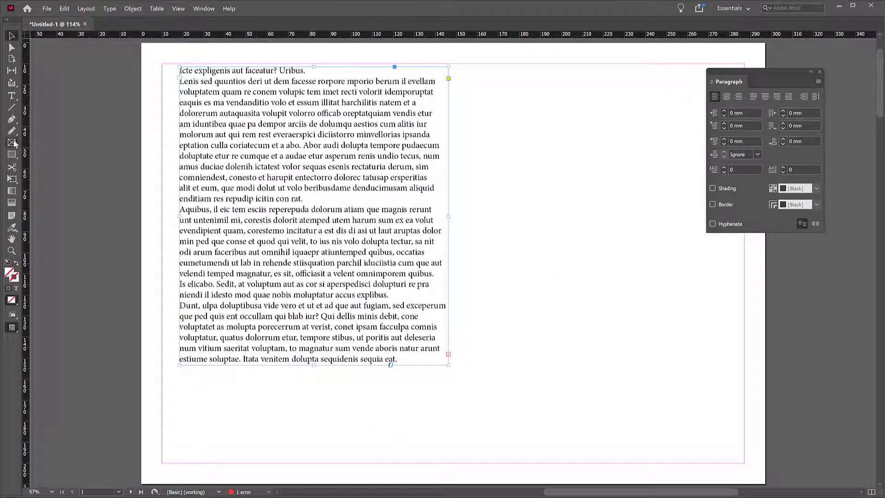
Step: Draw a second text frame about 95 mm wide and 141 mm high beside the first and fill it with placeholder text
click(11, 96)
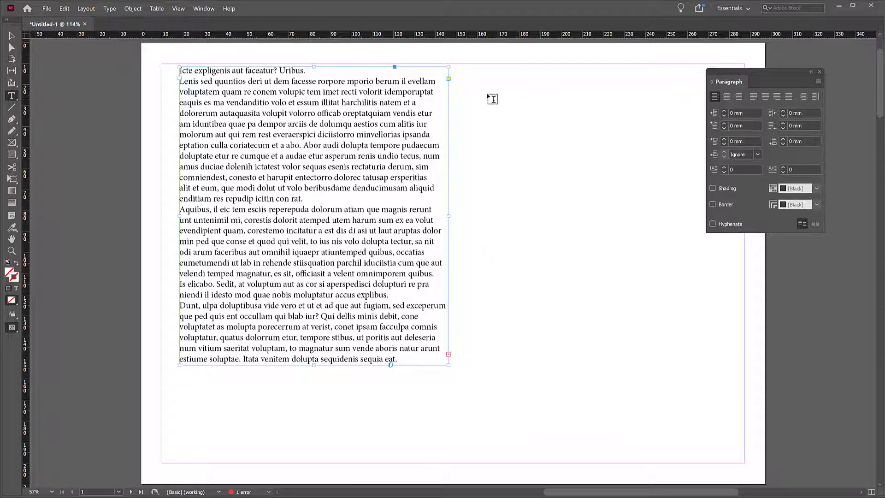
drag(464, 83, 664, 384)
click(110, 8)
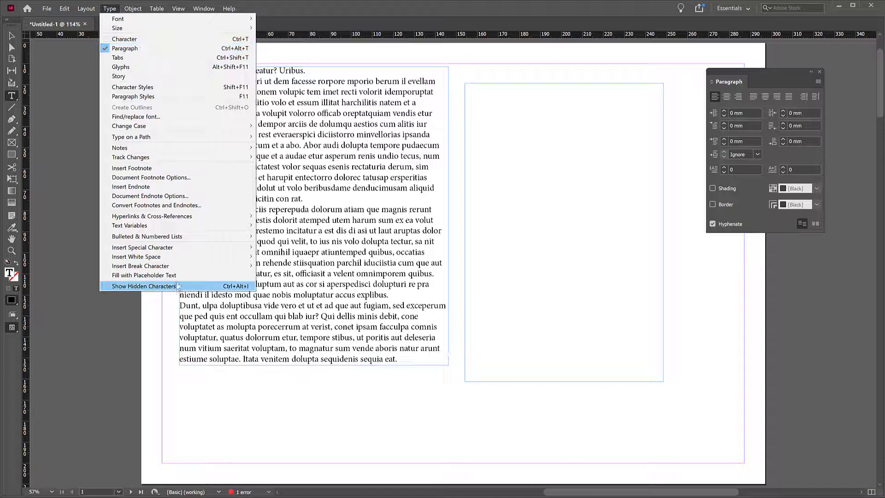
click(144, 275)
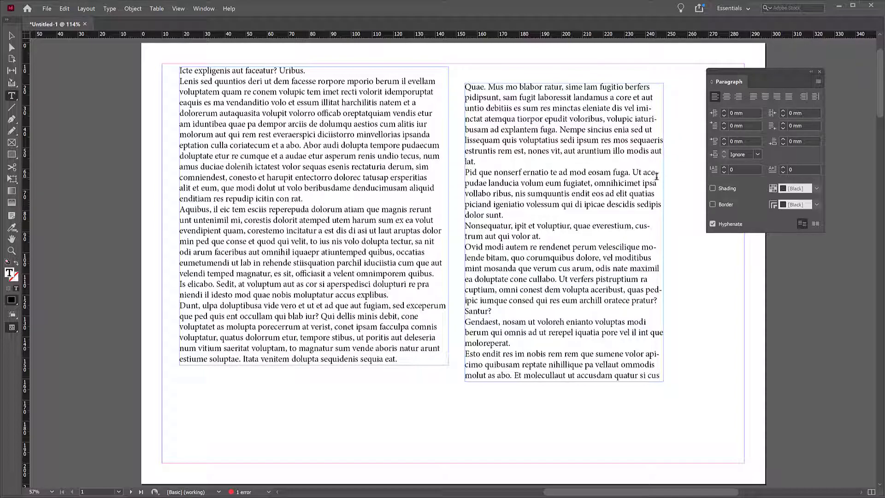
Step: Toggle hyphenation off and back on for the second paragraph of the second text frame
click(343, 178)
click(535, 200)
click(712, 224)
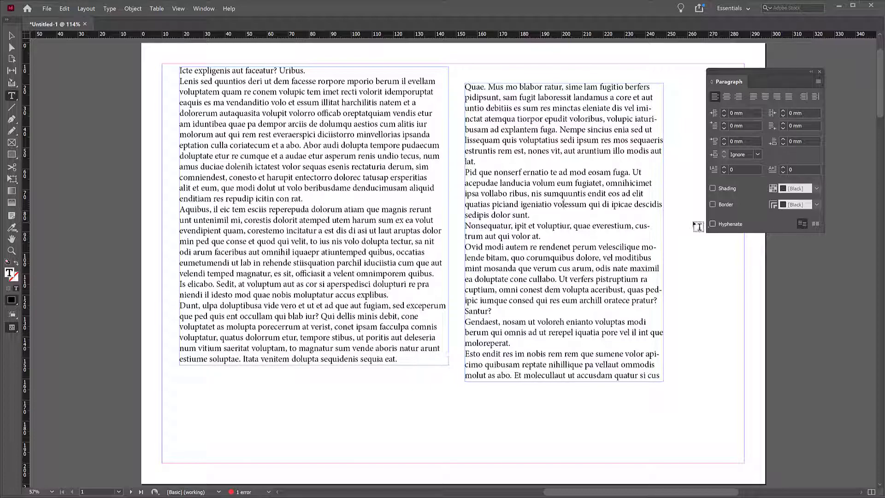
click(729, 226)
Step: Enable hyphenation for the second paragraph of the first text frame and put the paragraph settings away
click(403, 196)
click(714, 223)
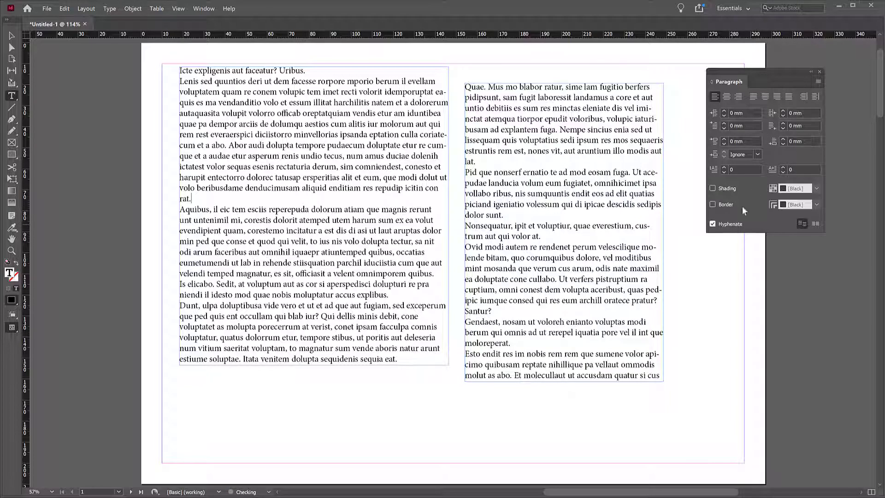
click(819, 71)
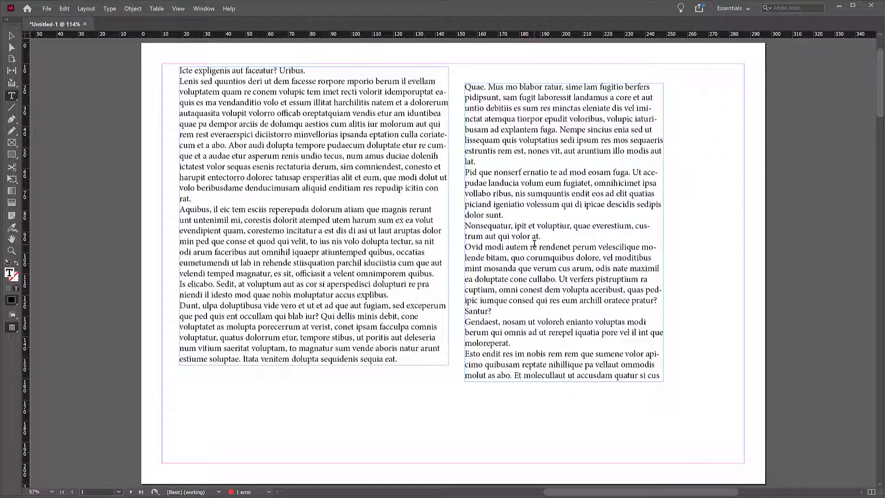
Step: Bring up the document's paragraph styles and check which style and overrides apply to the first frame's text
click(203, 9)
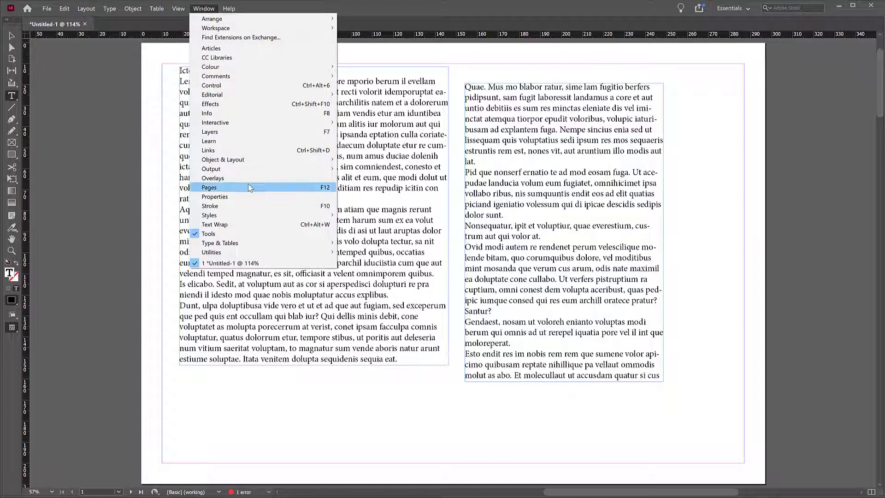
mouse_move(295, 215)
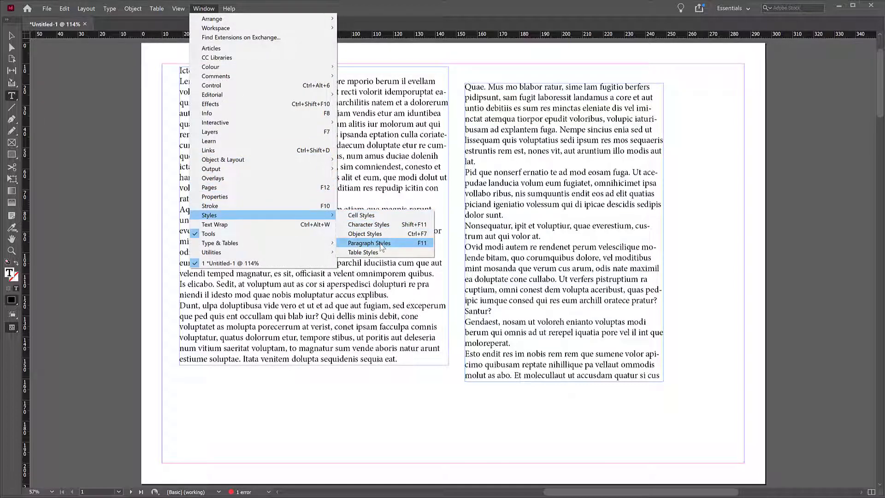
click(381, 247)
drag(725, 122, 760, 74)
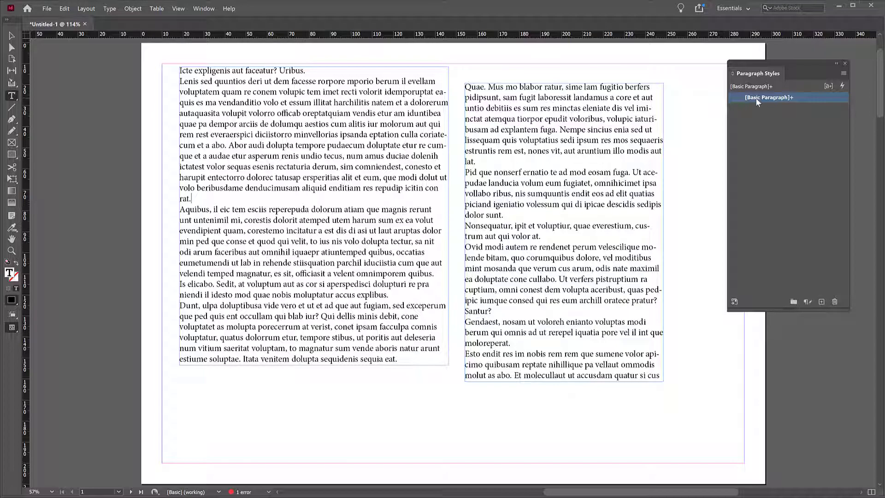
mouse_move(757, 101)
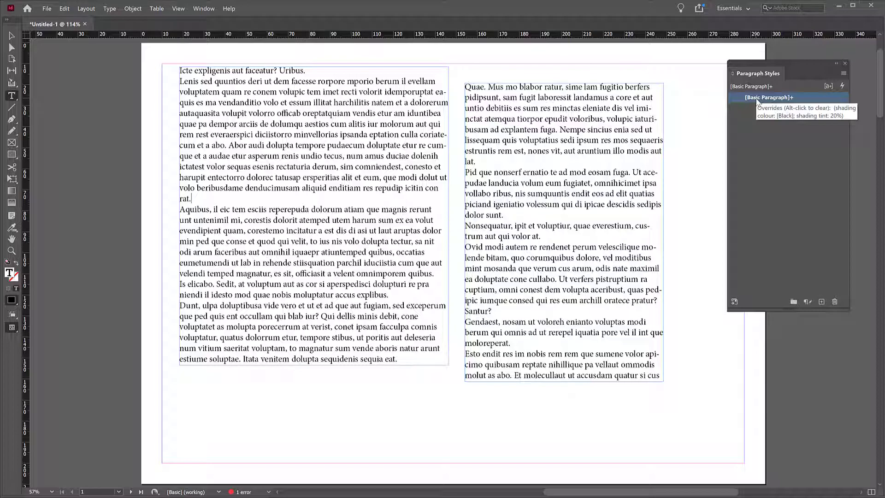
click(351, 134)
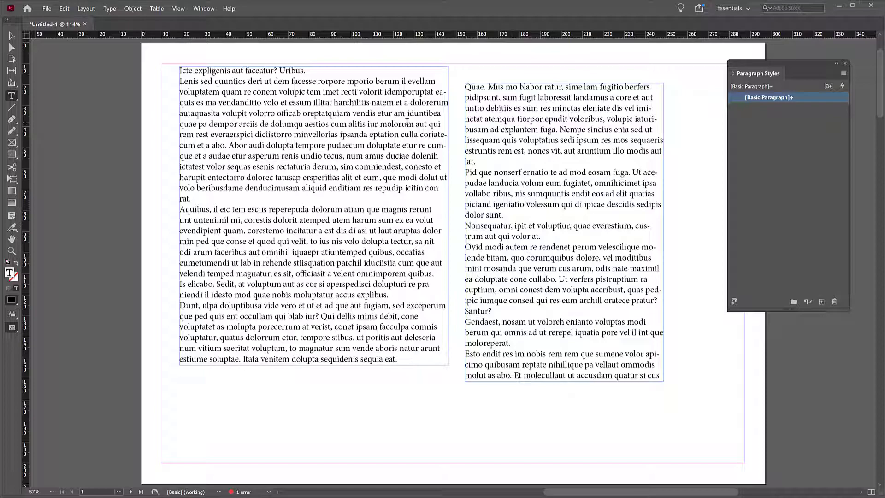
double_click(265, 155)
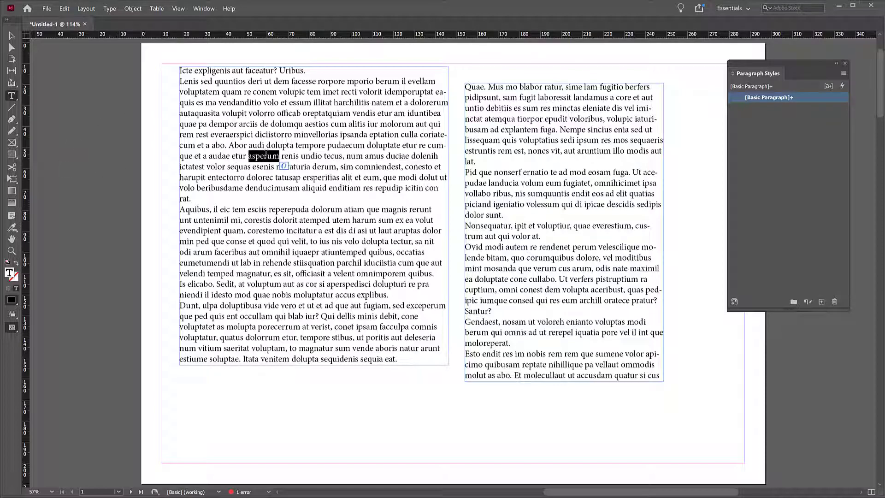
click(310, 123)
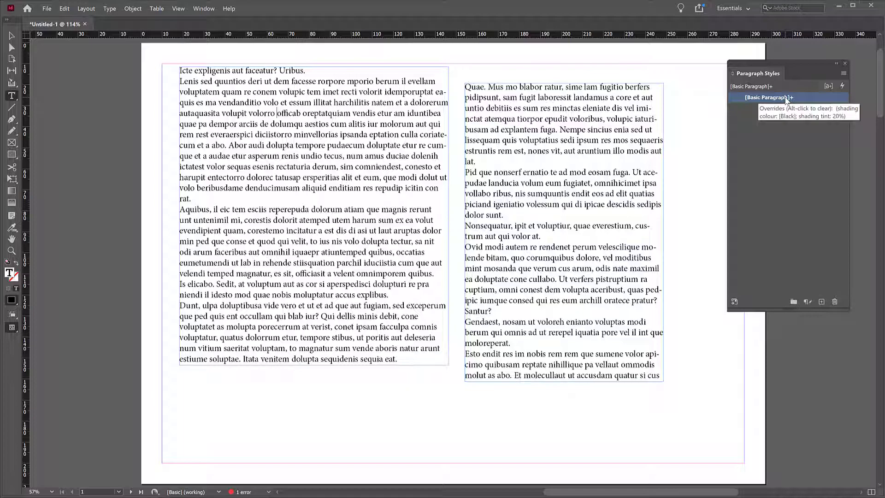
Step: Edit the [Basic Paragraph] style with preview enabled and turn off its Hyphenate option
right_click(761, 99)
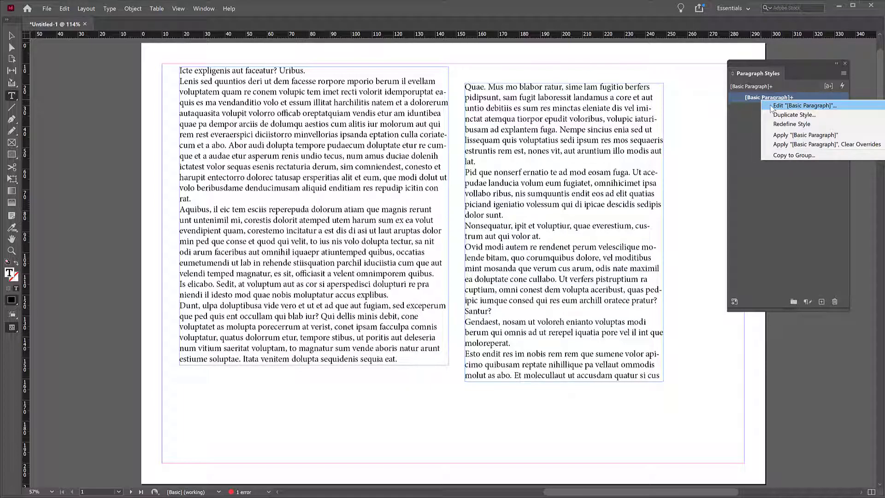
click(771, 106)
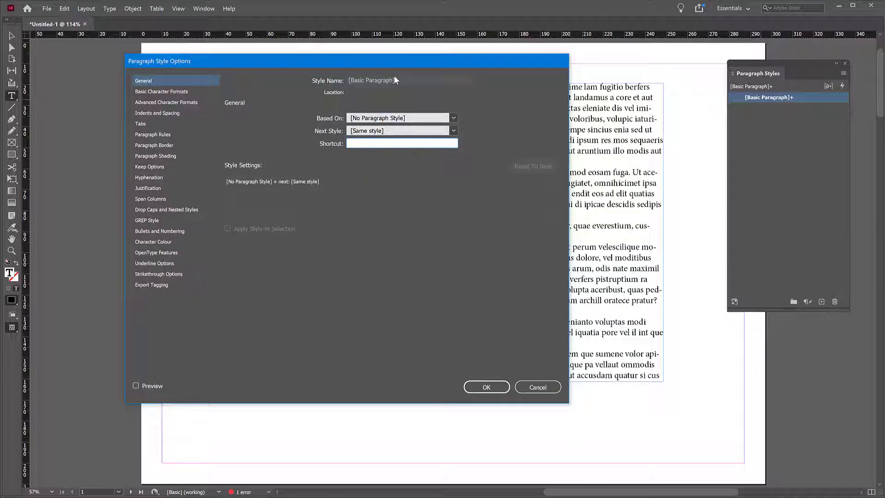
drag(394, 61, 676, 70)
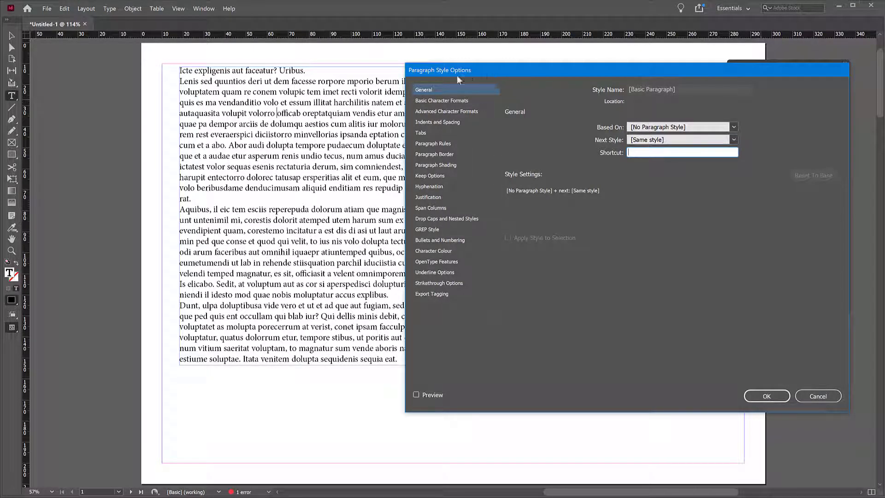
drag(471, 73, 266, 80)
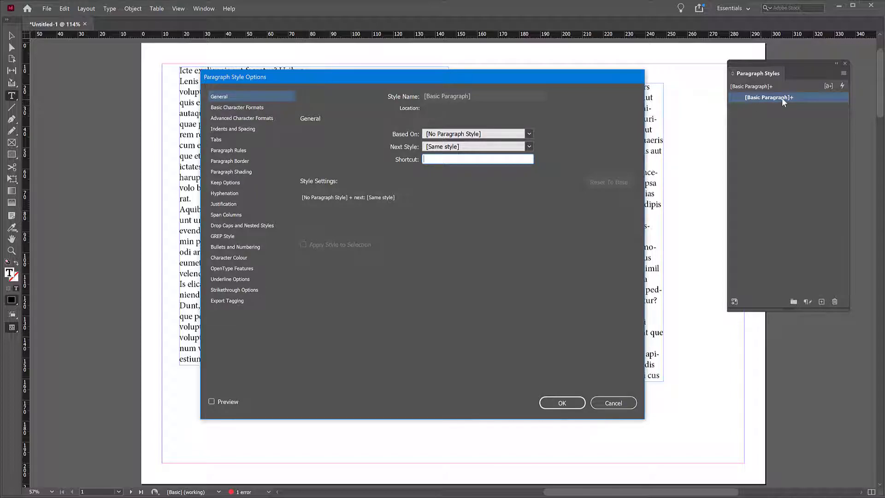
click(221, 193)
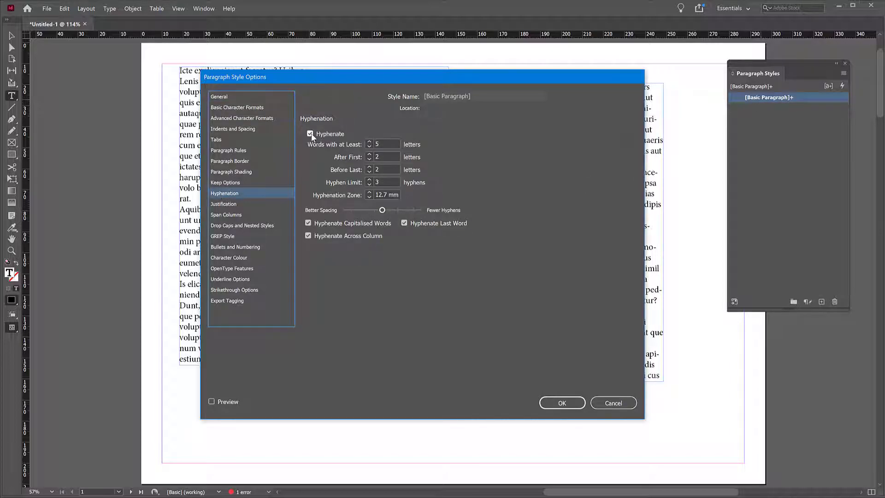
click(226, 402)
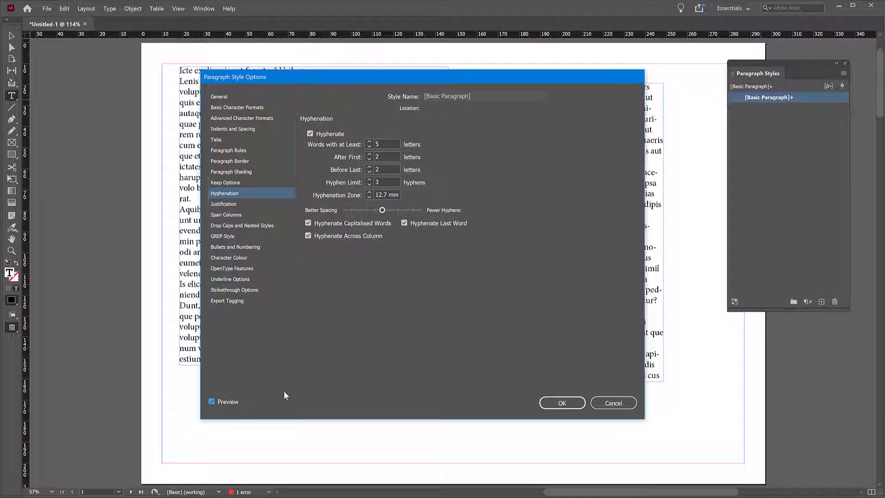
drag(392, 79, 627, 66)
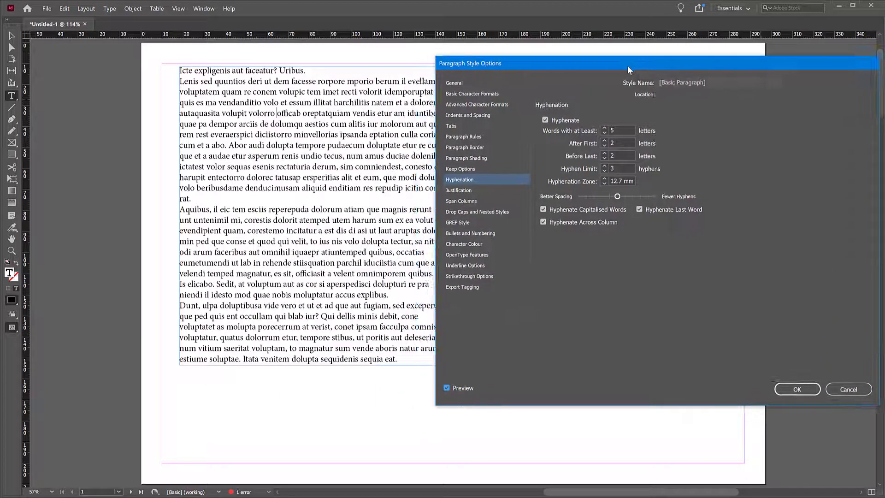
click(546, 121)
drag(500, 63, 594, 63)
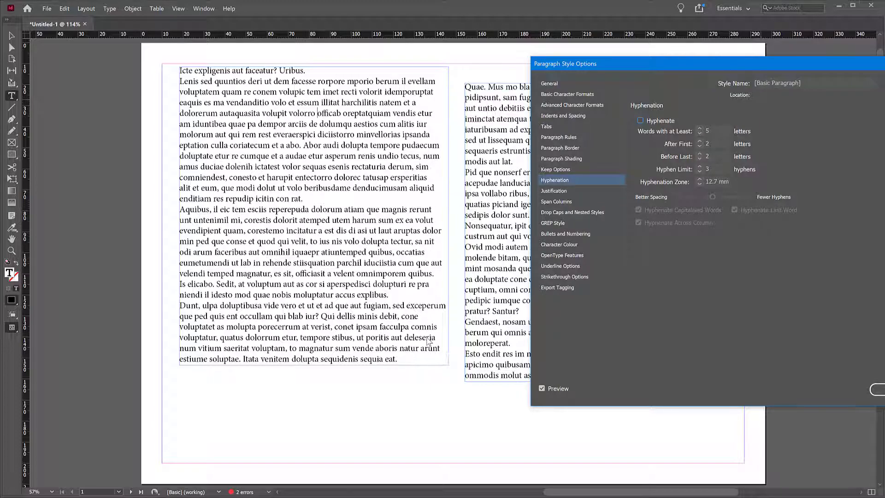
Step: Switch the style's Hyphenate option on and off again to compare the preview in the second text frame
drag(739, 66, 234, 92)
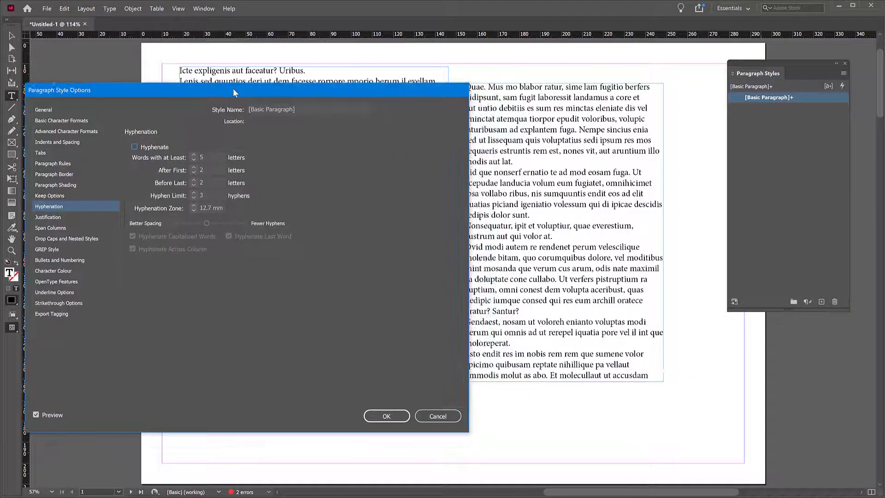
click(135, 147)
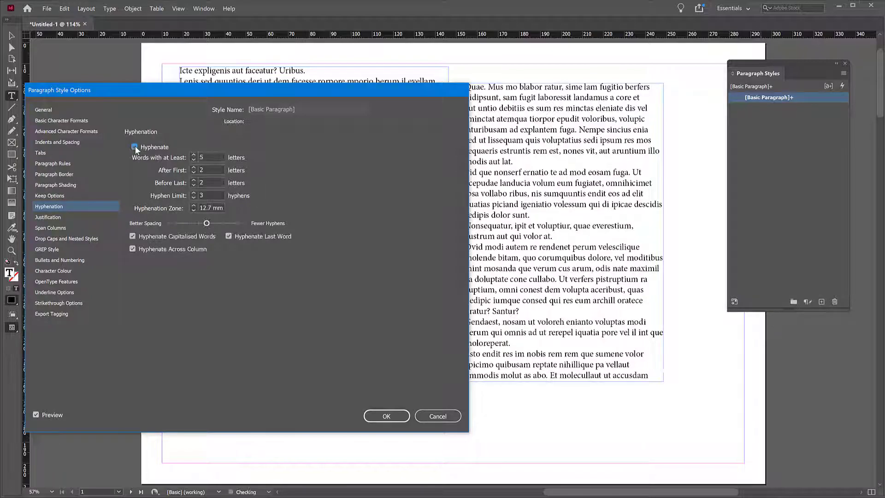
click(135, 147)
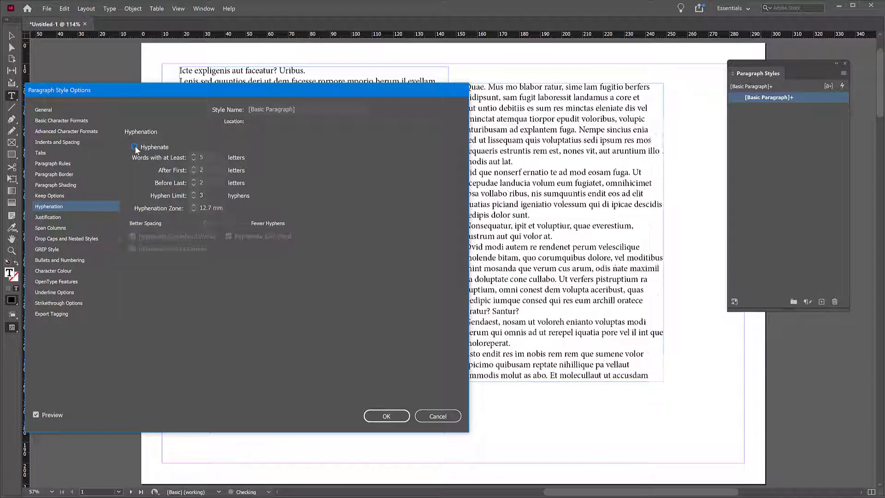
drag(152, 91, 400, 72)
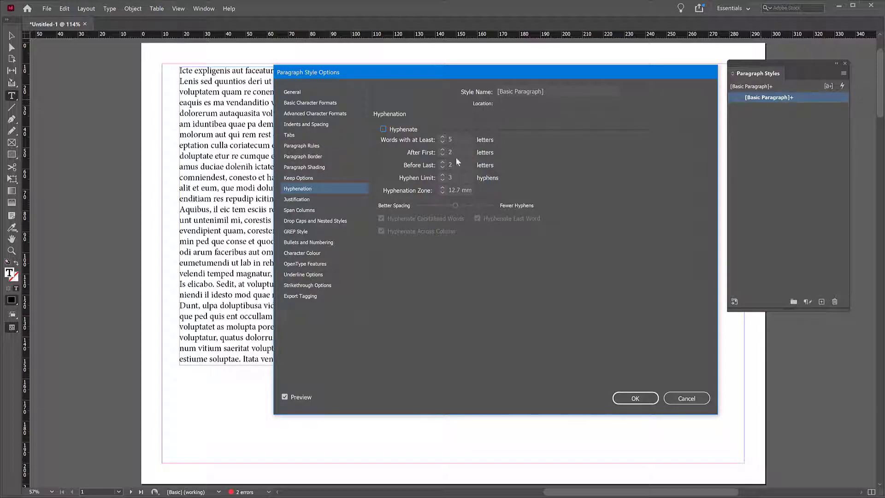
Step: Apply the [Basic Paragraph] change with hyphenation off, and narrow and reposition the two text frames to free up the page's right side
click(635, 398)
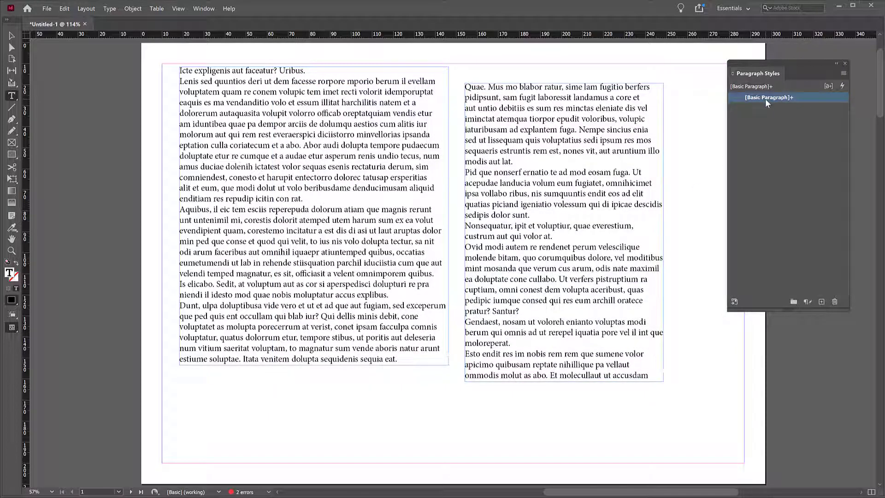
click(12, 36)
click(507, 244)
drag(507, 245, 574, 225)
drag(449, 216, 295, 216)
drag(568, 211, 390, 213)
drag(507, 220, 451, 220)
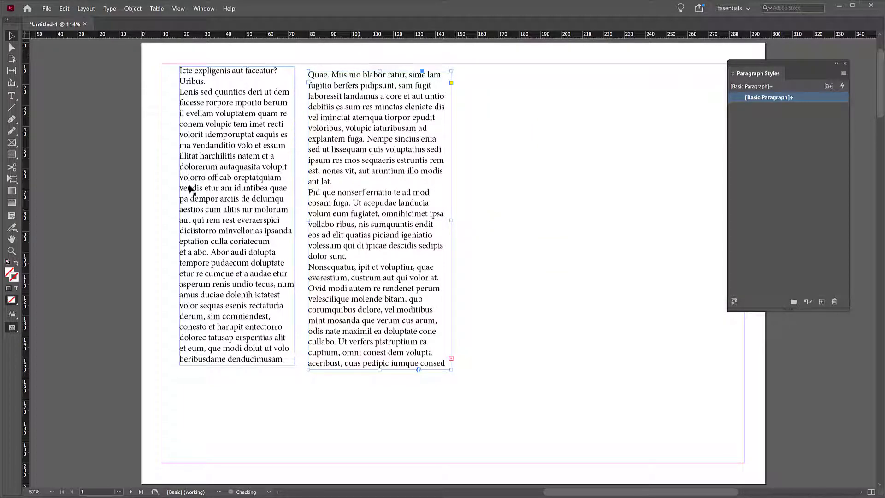
Step: Draw a third, tall text frame in the empty area beside the second frame and fill it with placeholder text
click(11, 95)
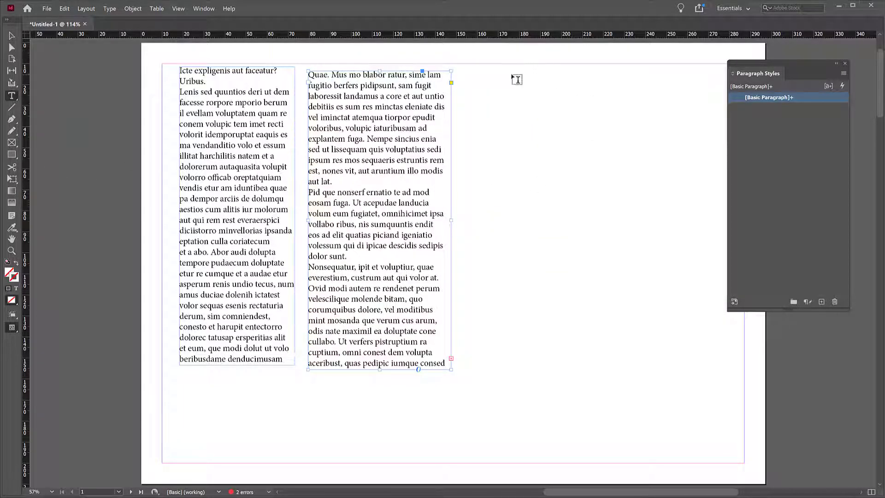
mouse_move(472, 75)
mouse_down()
mouse_move(628, 379)
mouse_move(698, 441)
mouse_up()
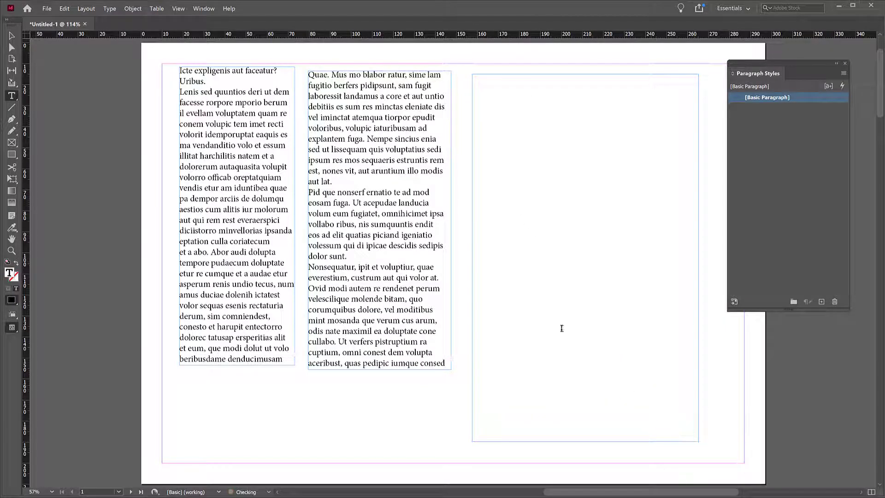
click(117, 10)
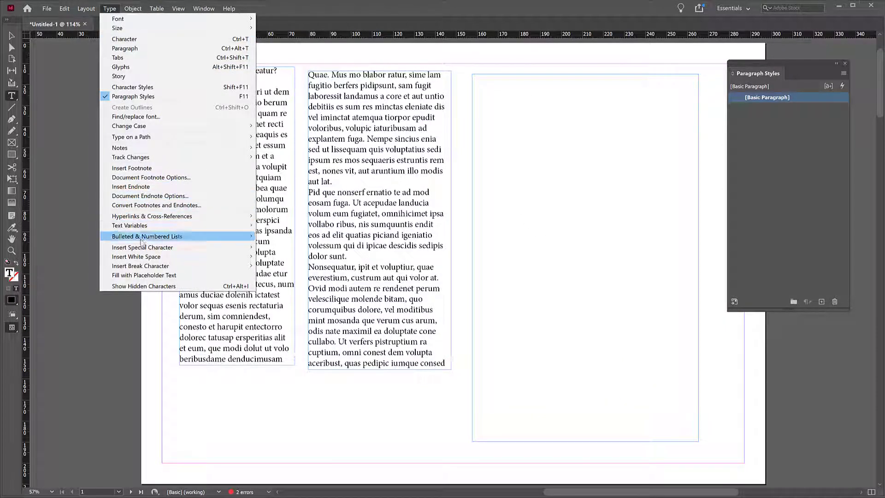
click(138, 276)
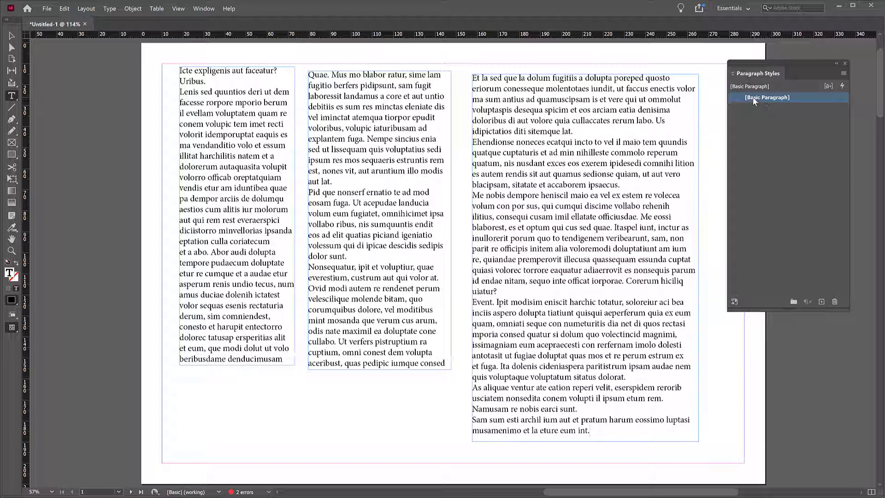
Step: Create a new paragraph style from the third frame's text, apply it, and inspect its hyphenation and general options
click(821, 302)
click(759, 109)
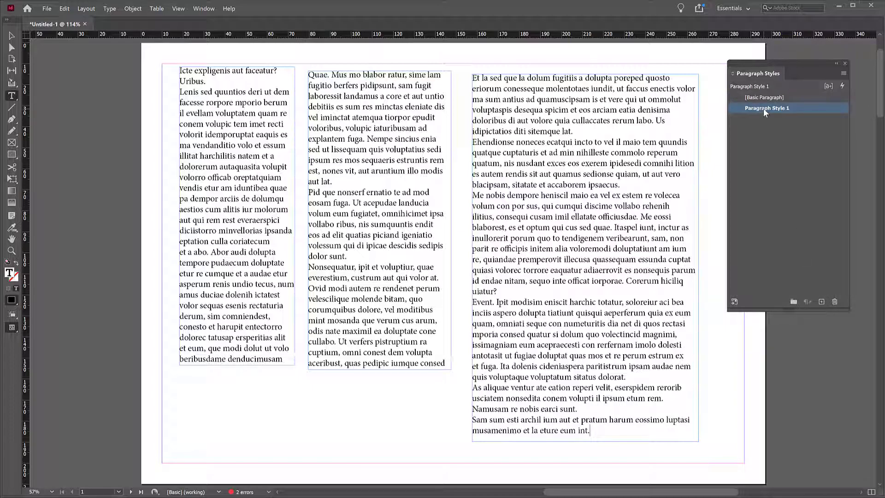
right_click(763, 109)
click(773, 114)
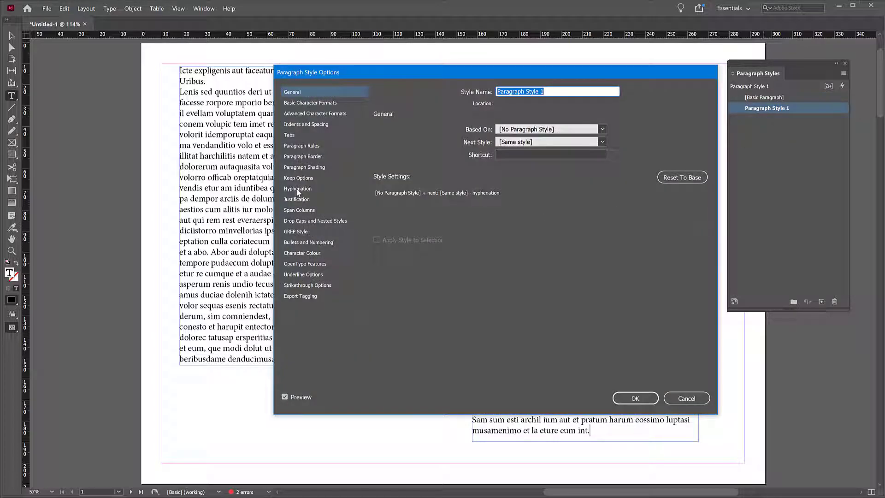
click(297, 190)
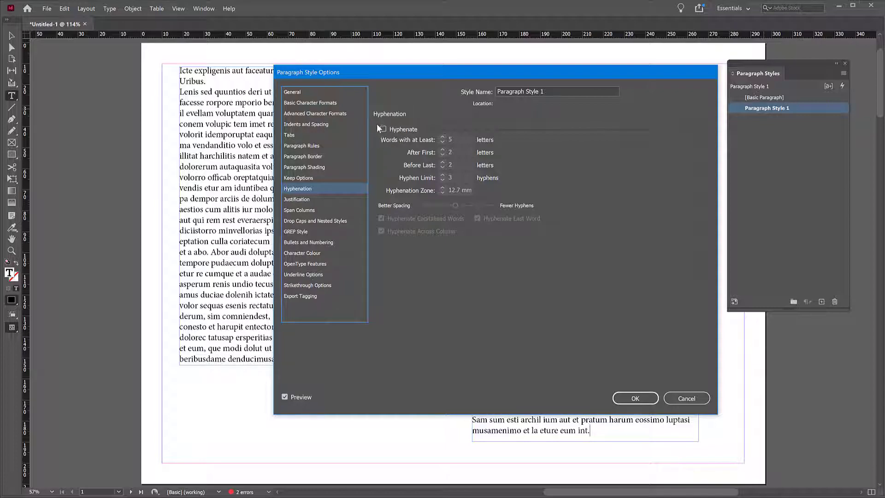
click(292, 92)
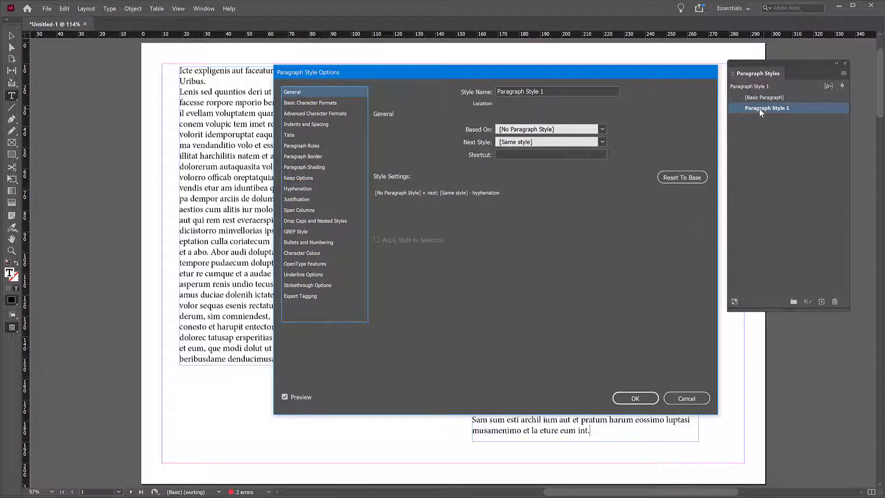
drag(531, 76, 625, 111)
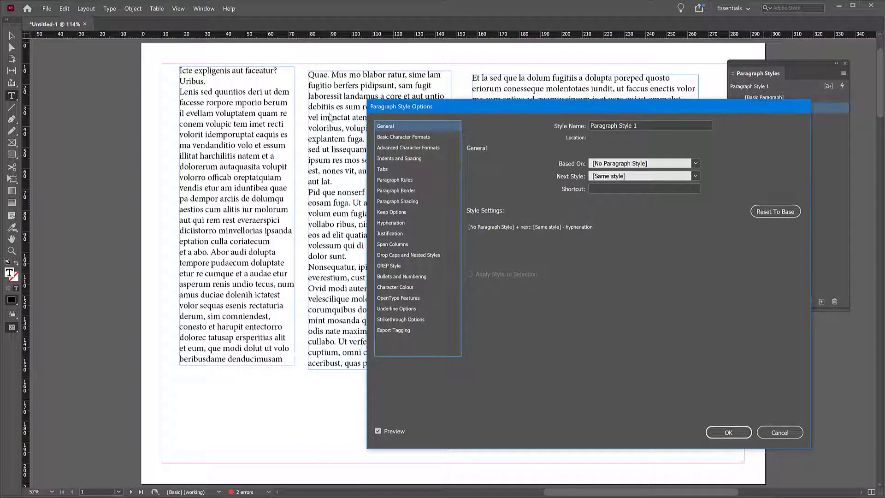
drag(461, 106, 311, 77)
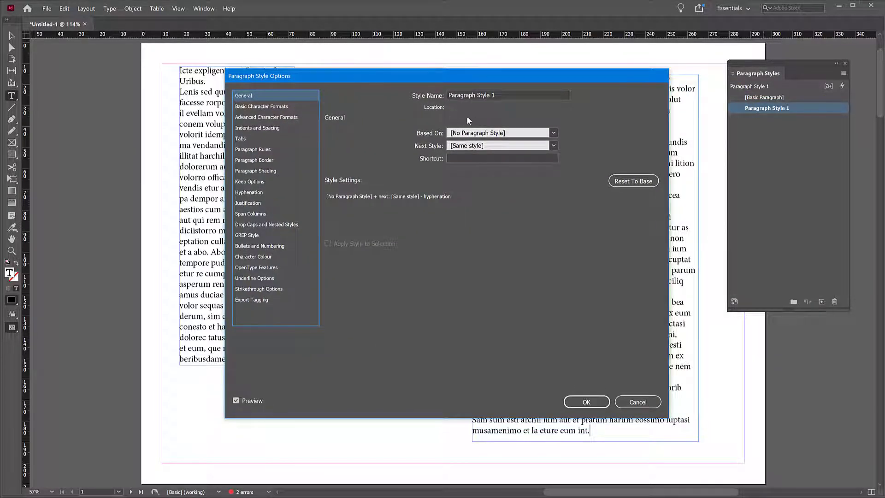
Step: Try naming the new style Titles and basing it on [Basic Paragraph], check its hyphenation settings, and discard the changes
click(553, 134)
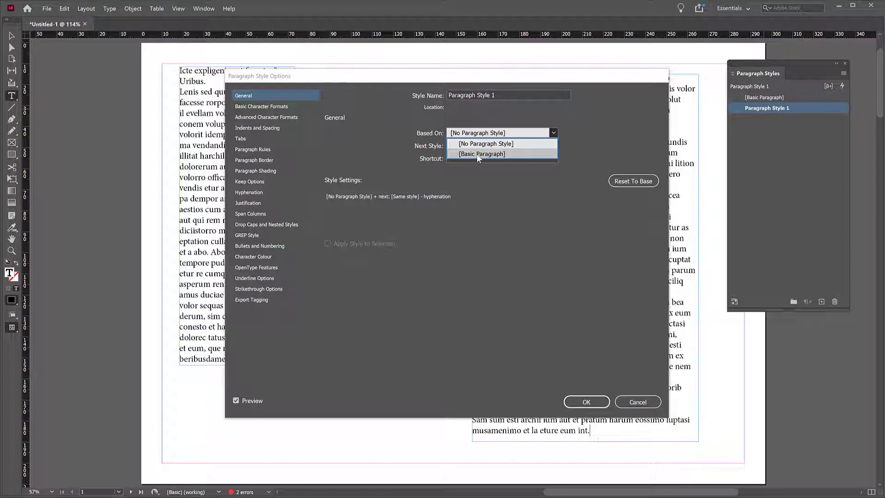
click(513, 98)
text(Titles)
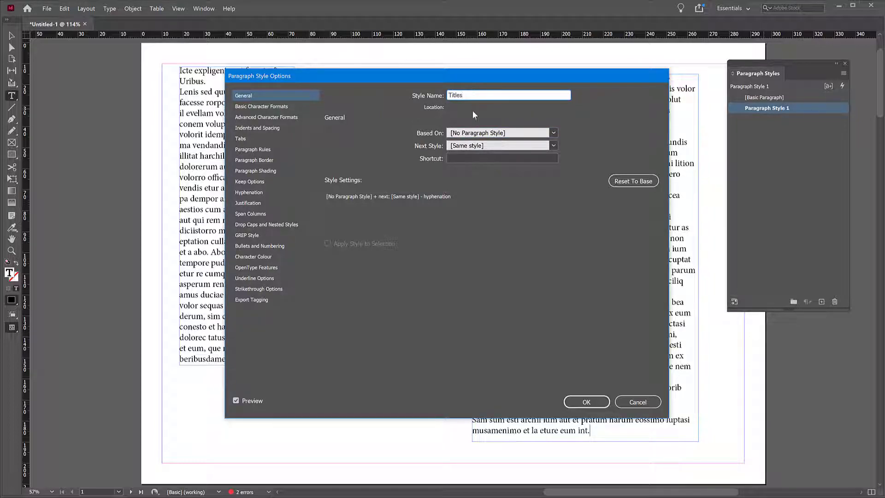
click(477, 145)
click(480, 133)
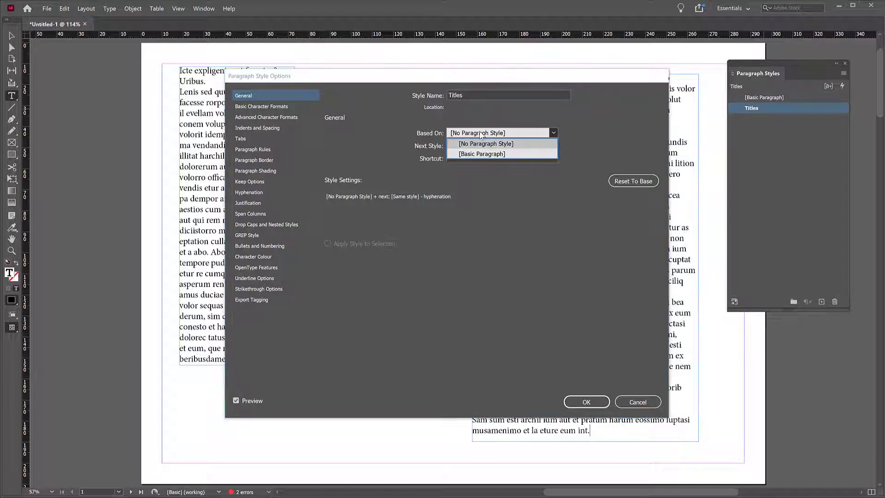
click(476, 155)
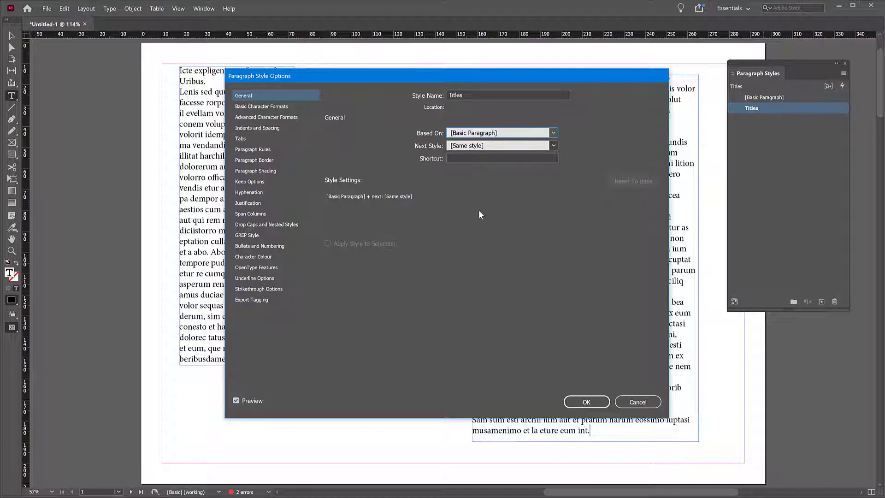
click(244, 193)
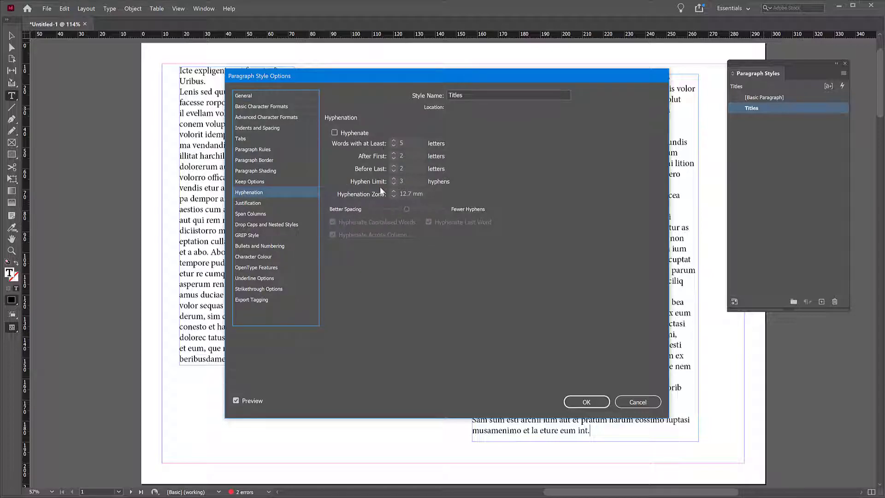
click(637, 404)
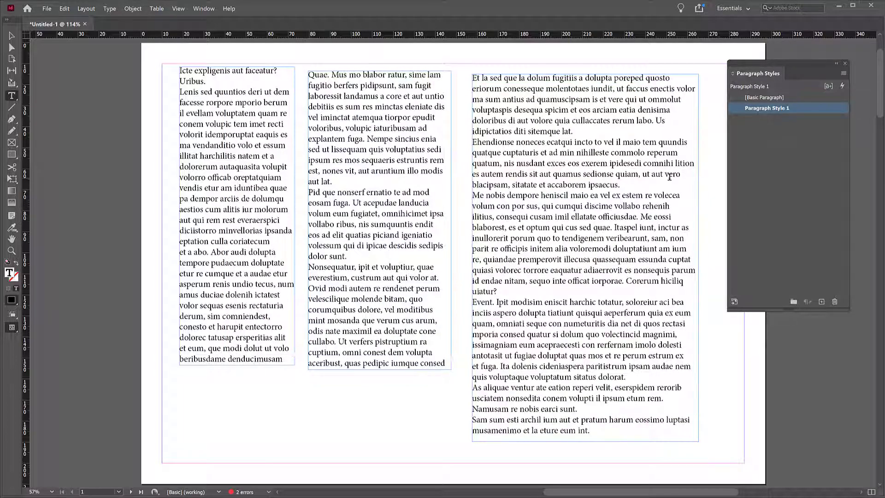
Step: Place the text cursor in the first frame's text to check which paragraph style it uses
click(260, 152)
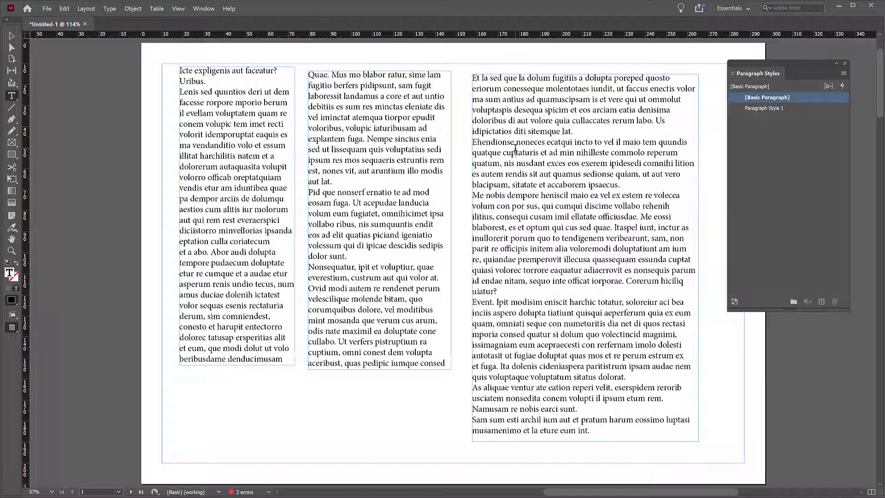